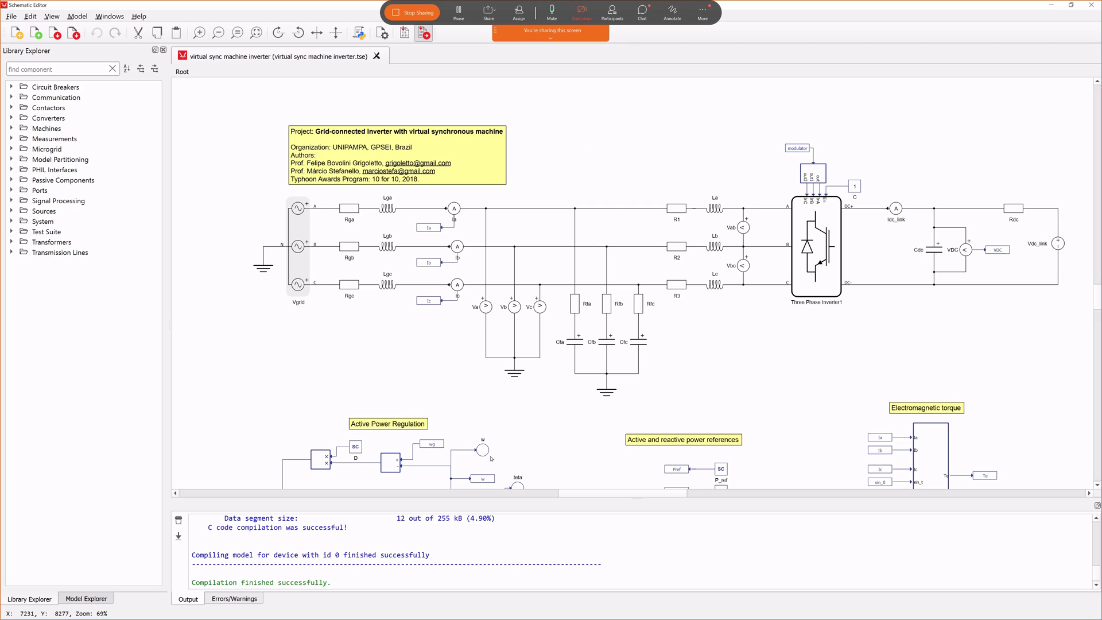
# Compile the virtual synchronous machine inverter model and load it into HIL SCADA.
pyautogui.click(425, 34)
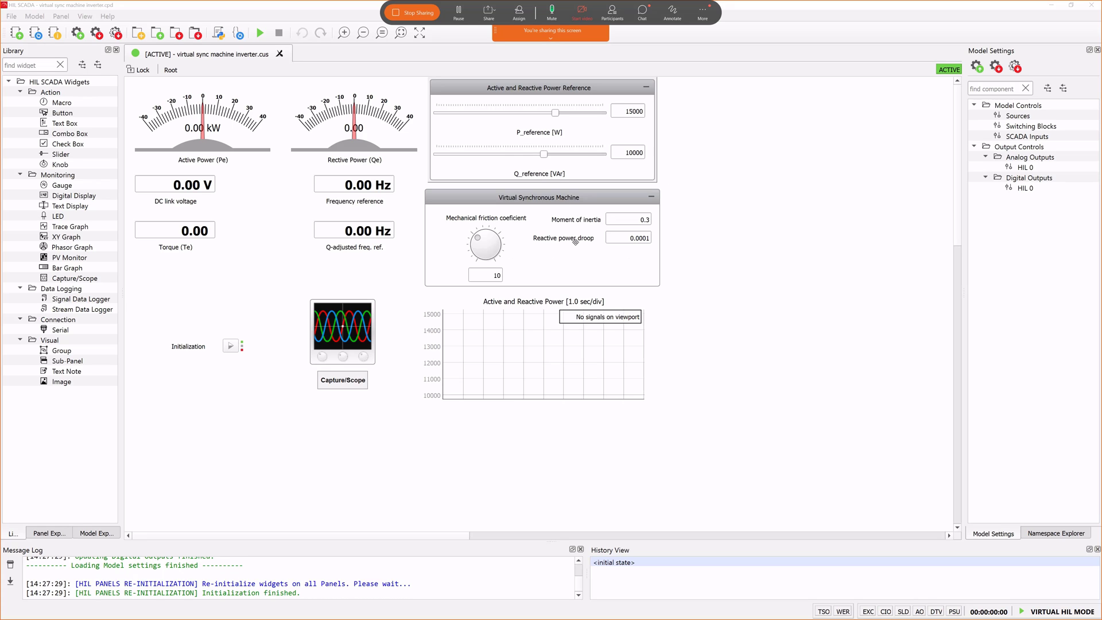
# Start the HIL simulation.
pyautogui.click(261, 33)
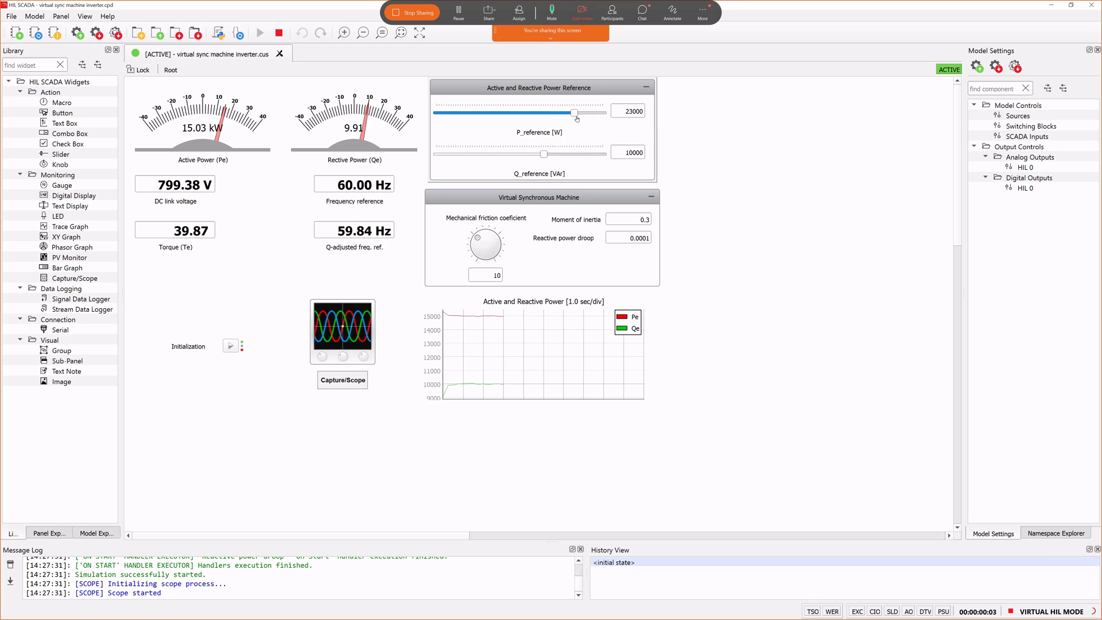
# Raise the P_reference slider from 15000 W to 24000 W.
pyautogui.moveTo(555, 116); pyautogui.dragTo(577, 113)
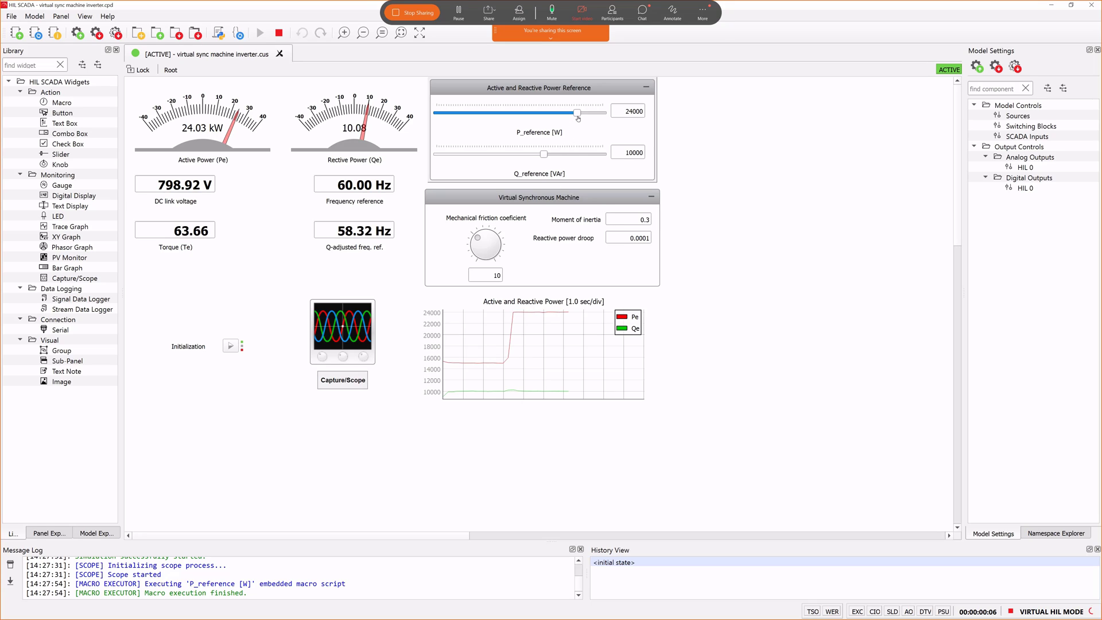
# Step the P_reference down to -25000 W, then back up to 22000 W.
pyautogui.moveTo(577, 115); pyautogui.dragTo(461, 114)
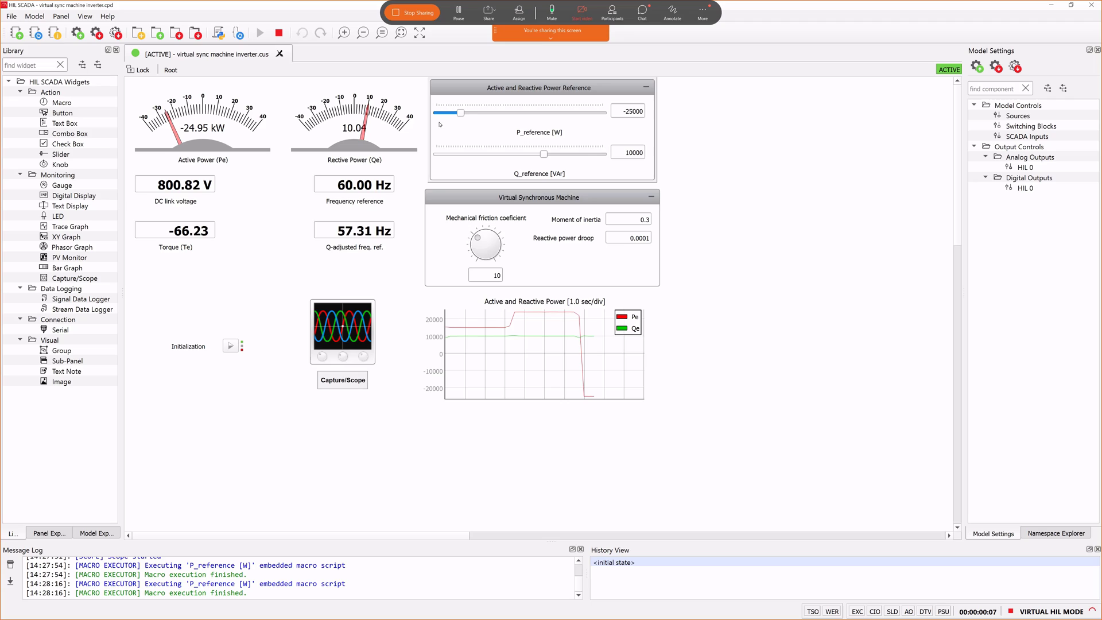
pyautogui.moveTo(460, 116); pyautogui.dragTo(572, 112)
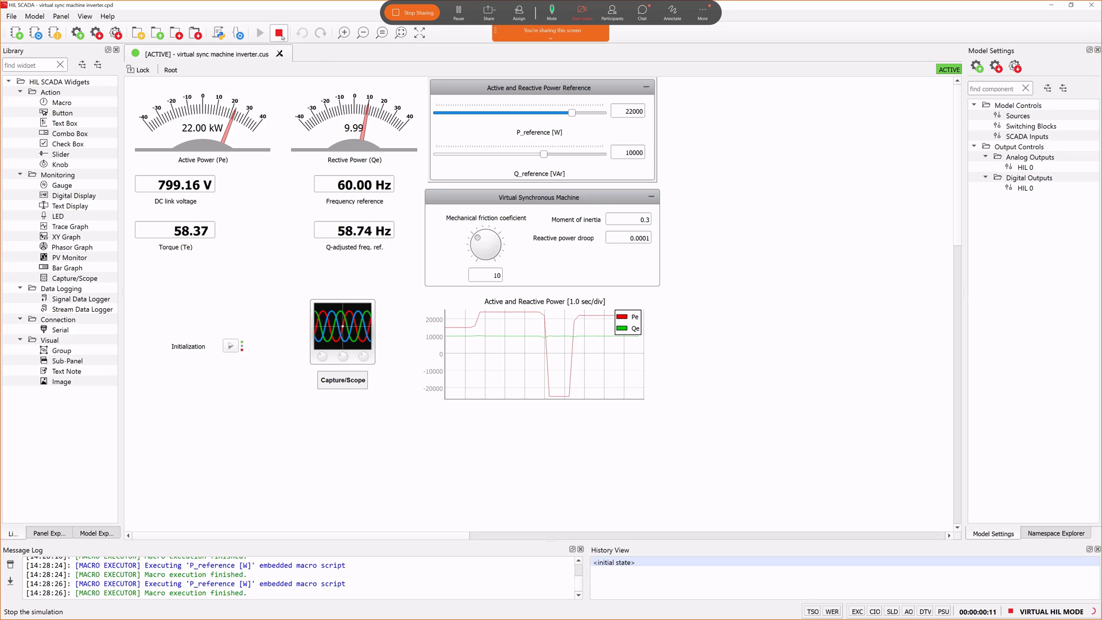
# Stop the HIL simulation.
pyautogui.click(278, 34)
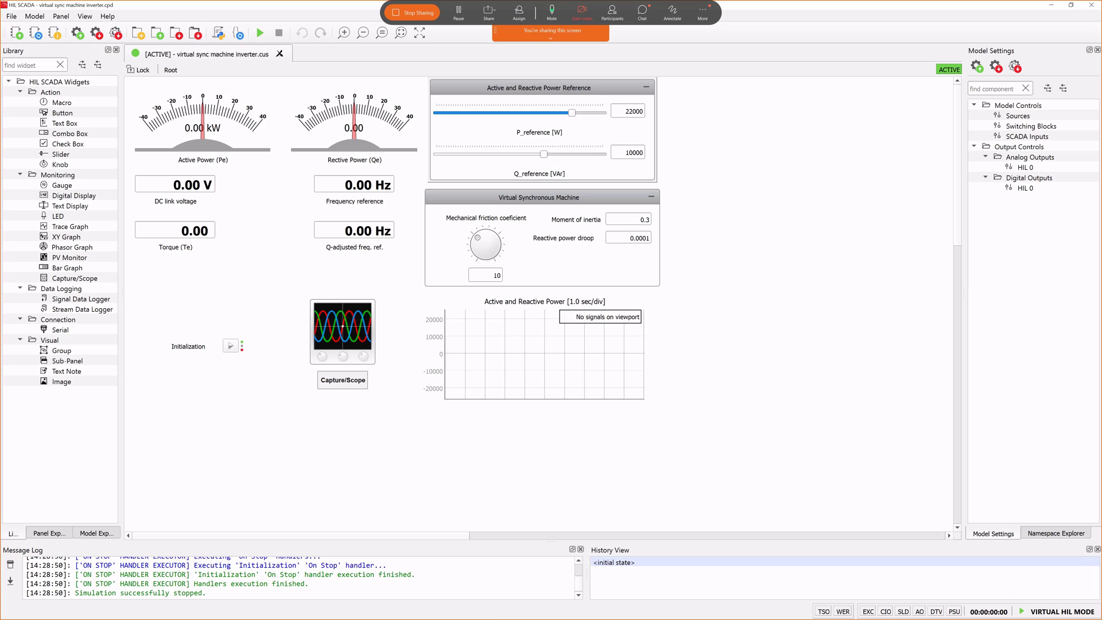
# Minimize the HIL SCADA window.
pyautogui.click(1051, 4)
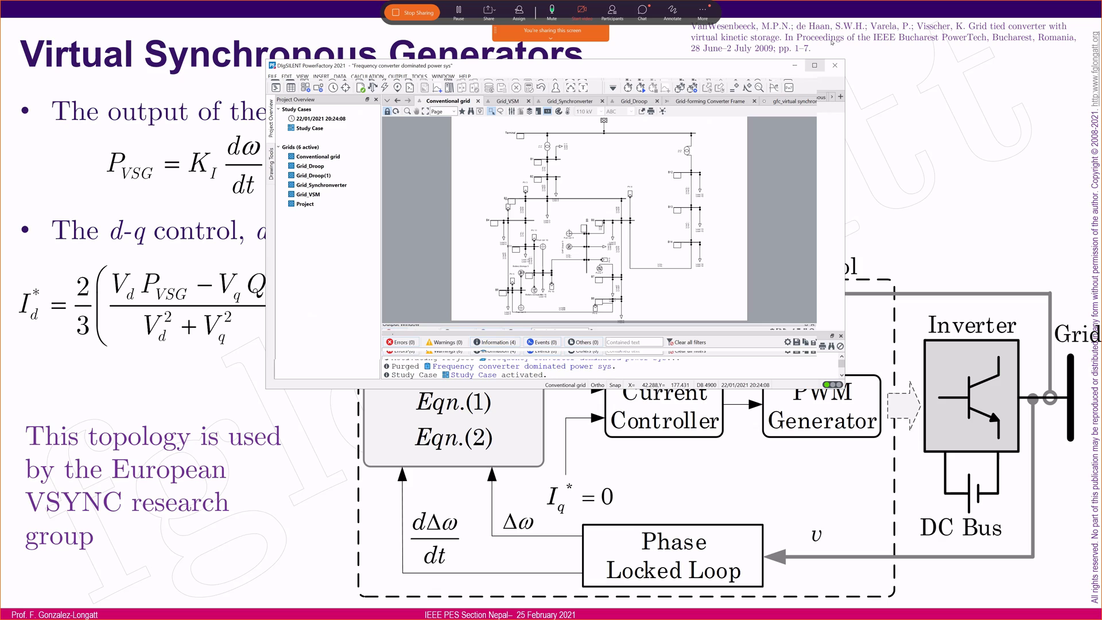
# Maximize the PowerFactory project window.
pyautogui.click(814, 65)
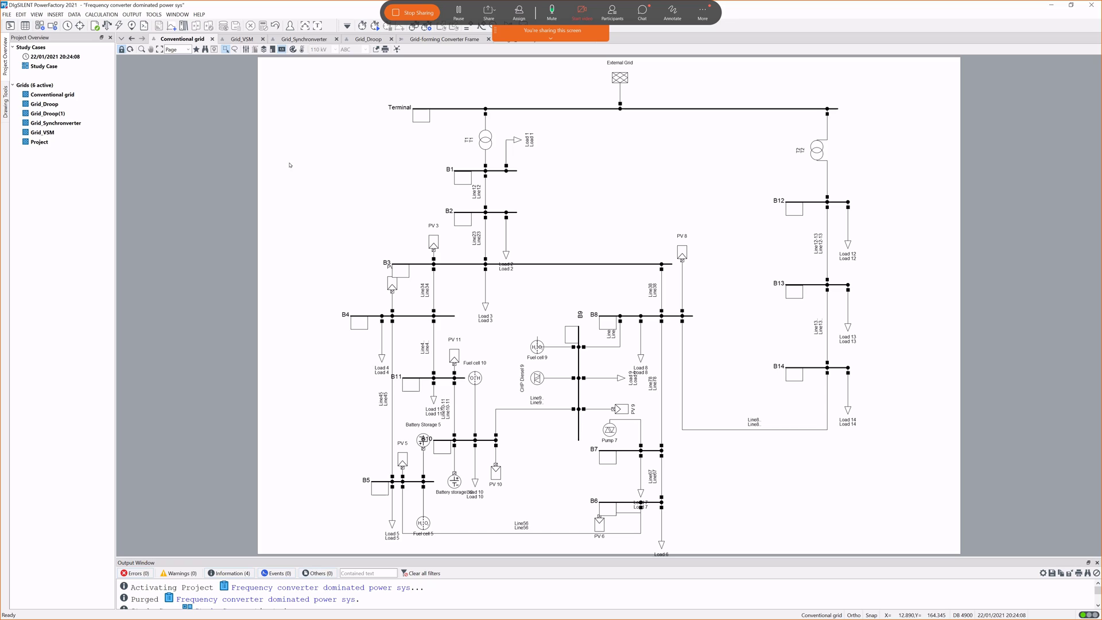
# Show the Data Manager with the virtual synchronous machine model templates.
pyautogui.click(10, 26)
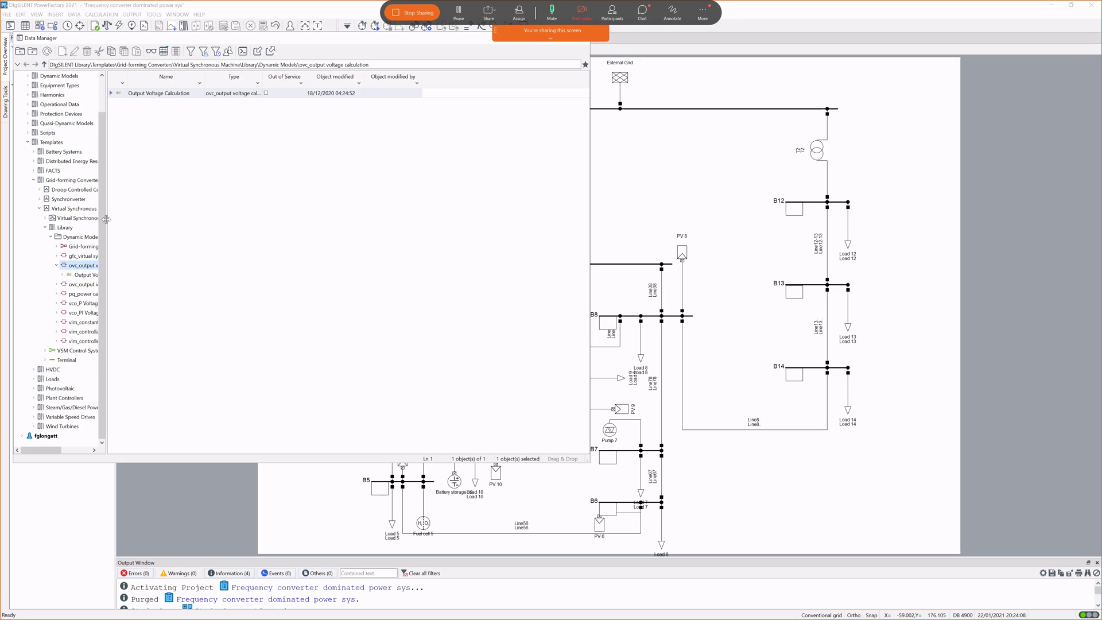
# Browse Templates > Grid-forming Converters > Virtual Synchronous Machine, then close the Data Manager.
pyautogui.moveTo(109, 215); pyautogui.dragTo(264, 215)
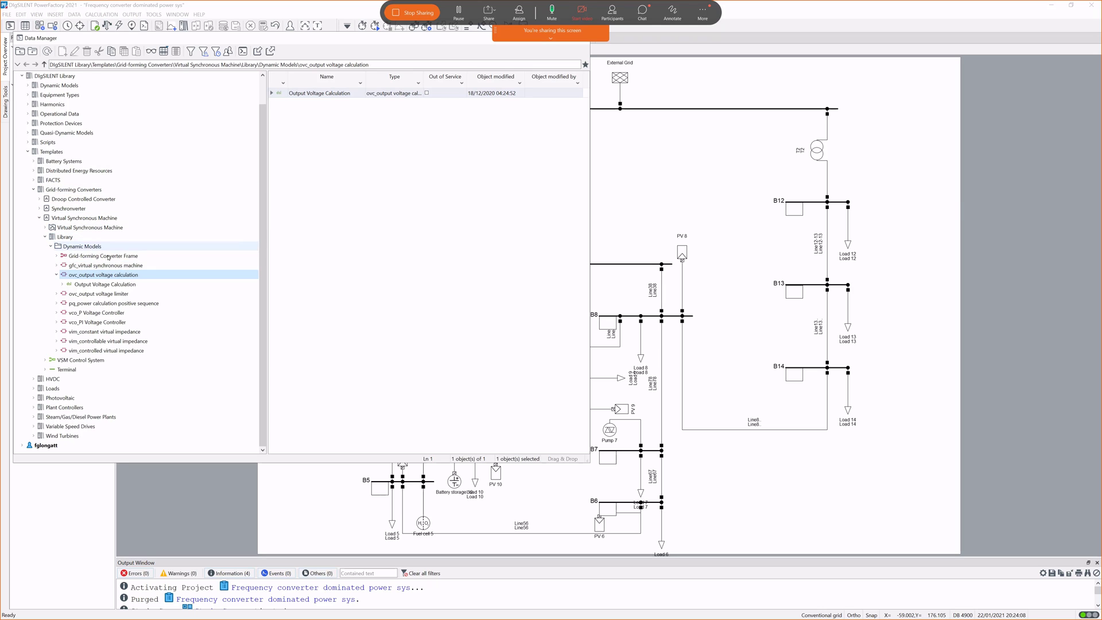
pyautogui.click(62, 221)
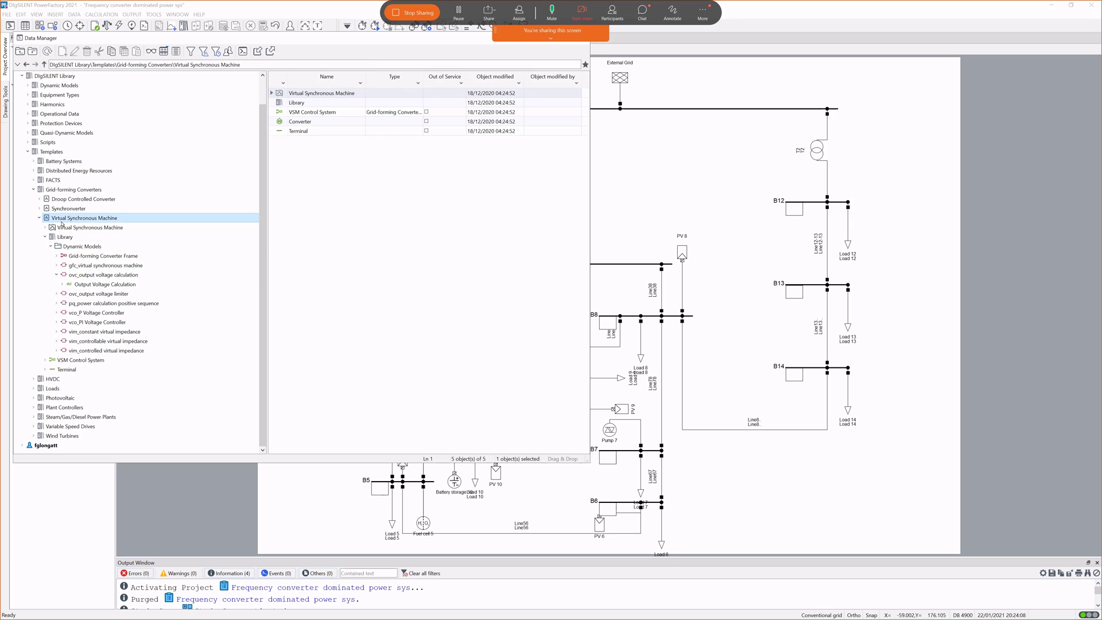
pyautogui.click(78, 190)
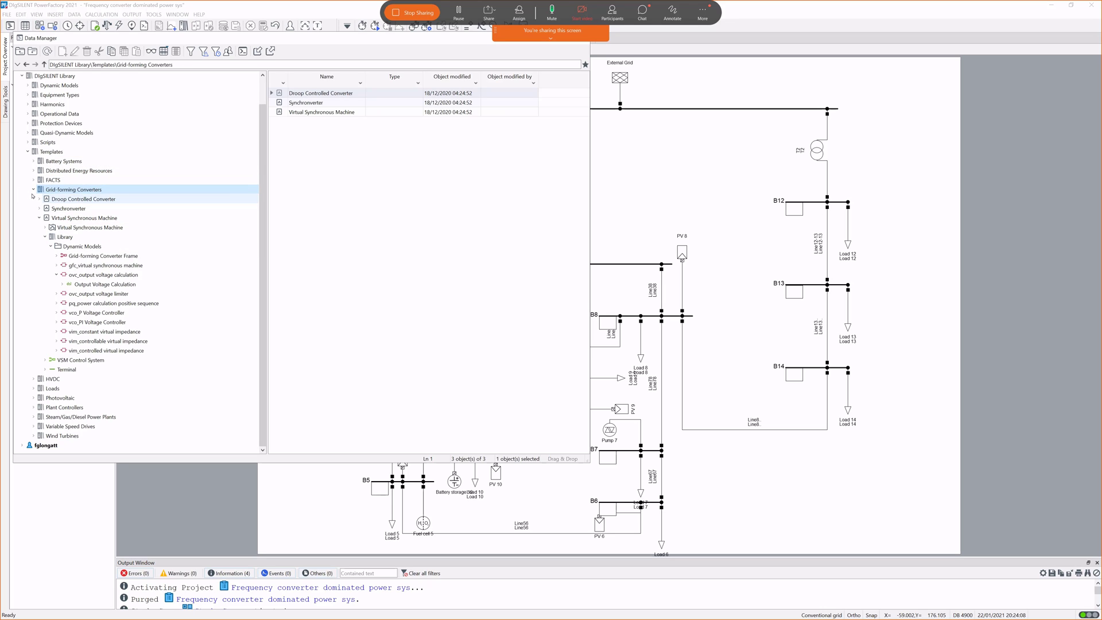
pyautogui.click(34, 190)
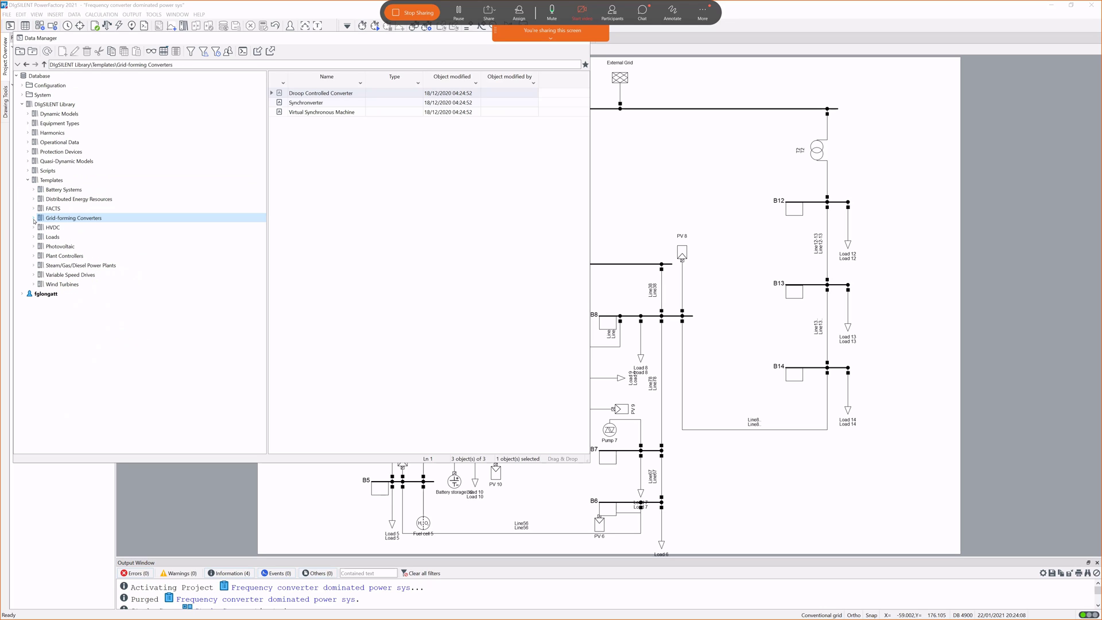
pyautogui.click(34, 218)
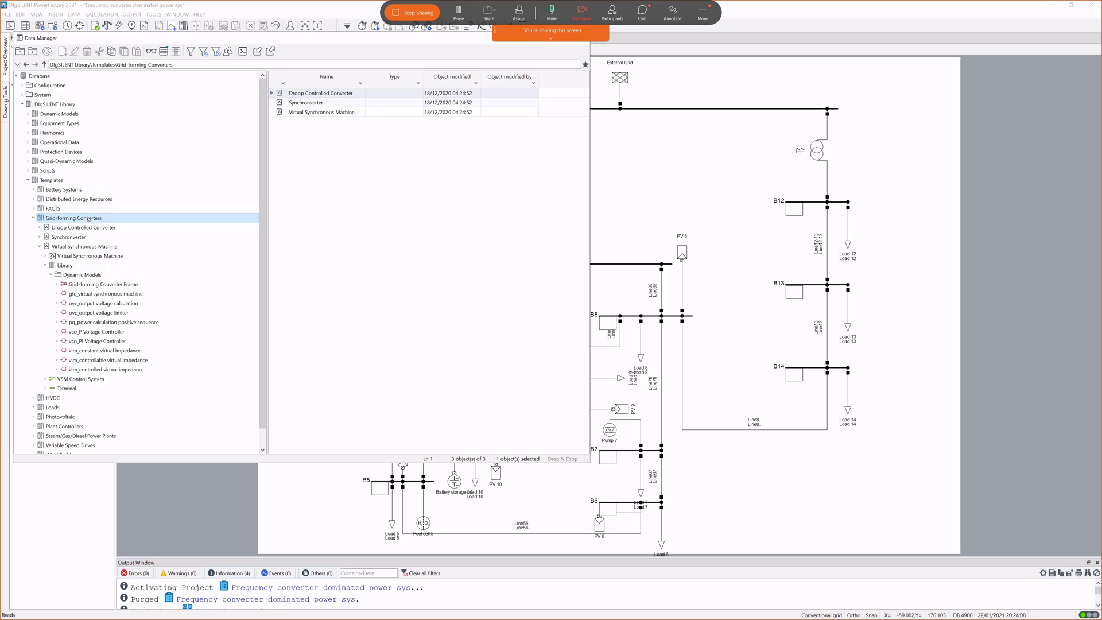
pyautogui.click(87, 248)
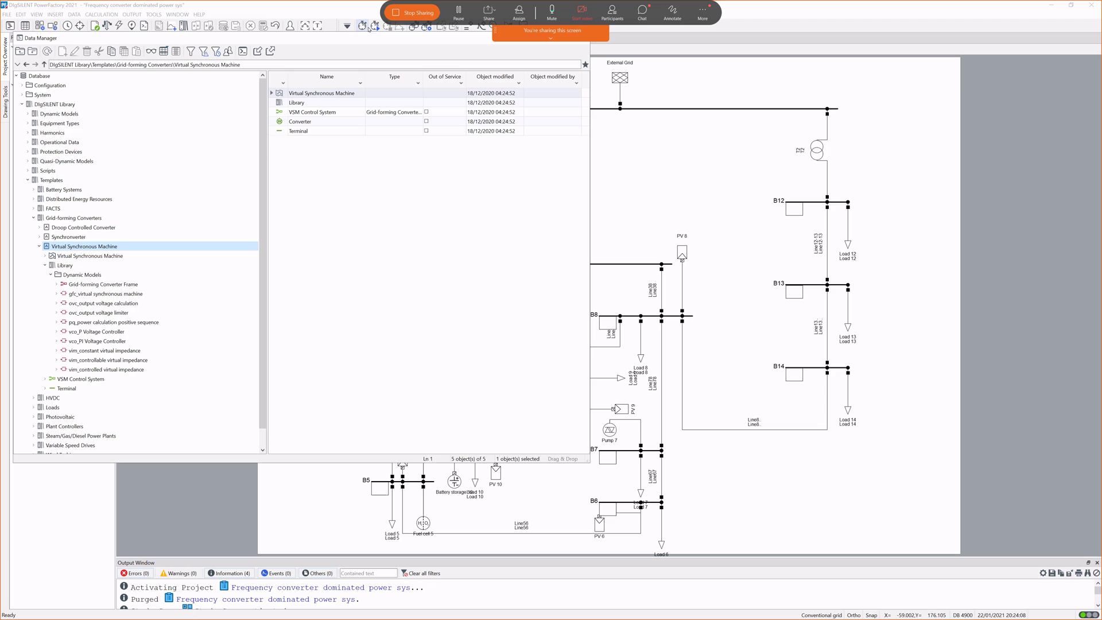
pyautogui.moveTo(538, 38); pyautogui.dragTo(596, 177)
pyautogui.click(596, 175)
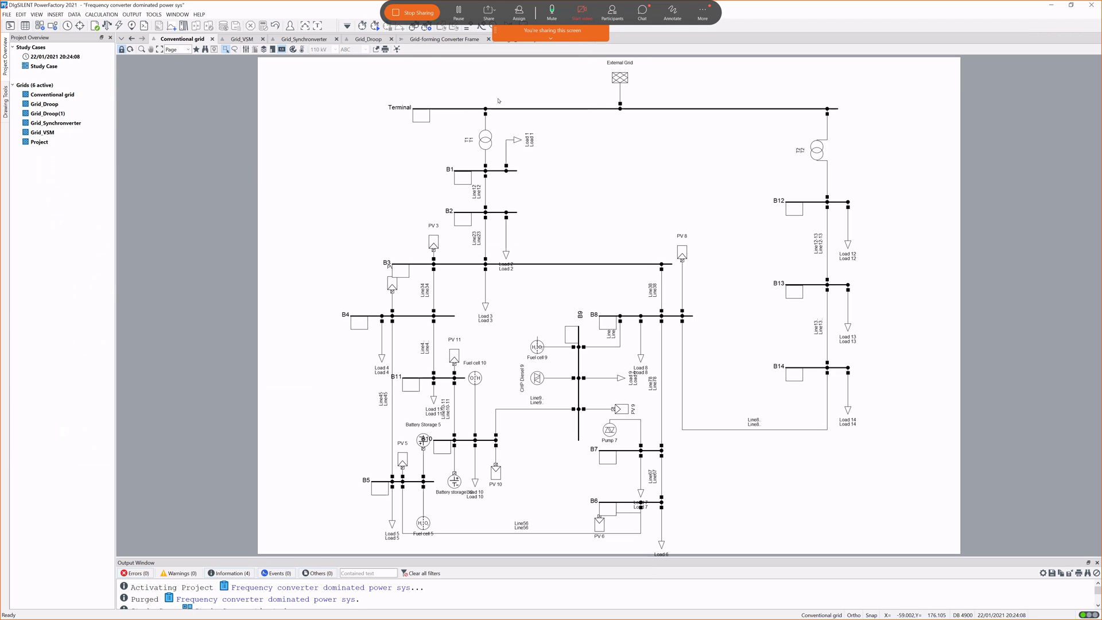
# Show the Grid-forming Converter Frame diagram with its voltage control and virtual impedance blocks.
pyautogui.click(442, 39)
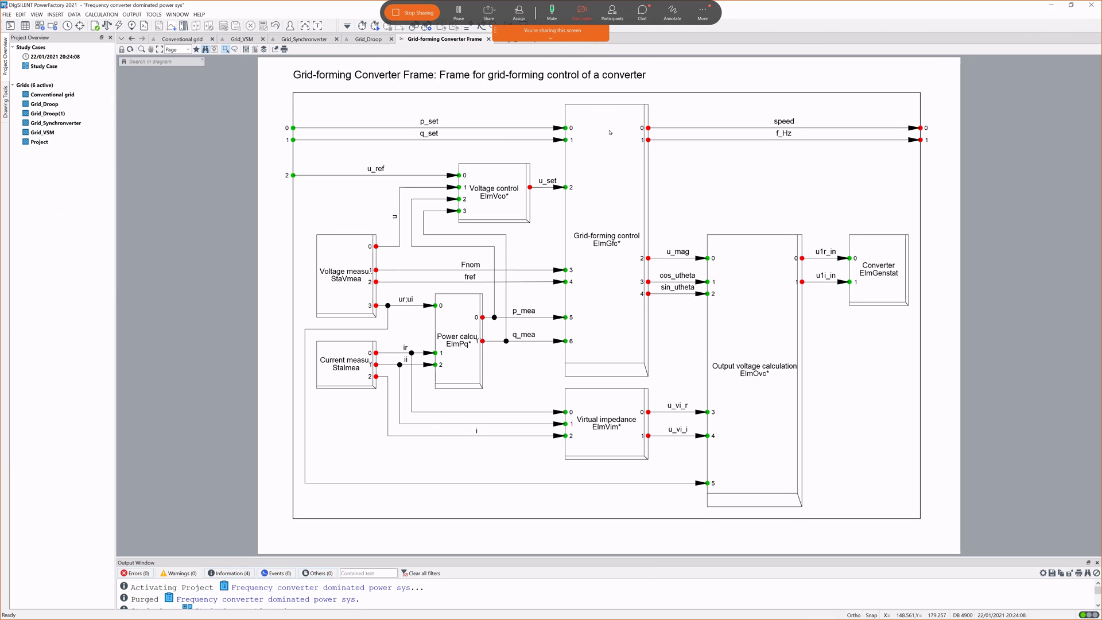